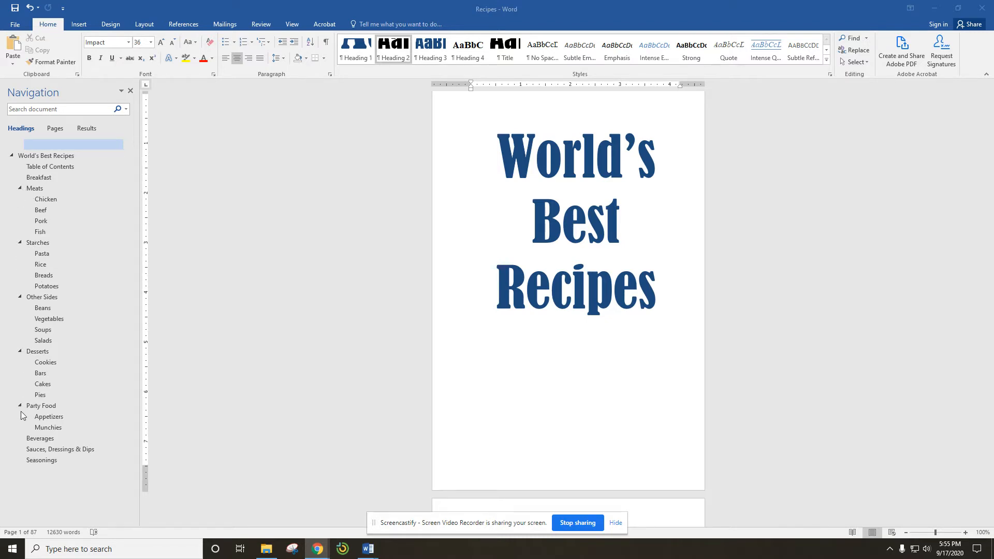
Review the recipe document's main sections through its headings, from Table of Contents to Seasonings, checking each heading's level
left_click(53, 167)
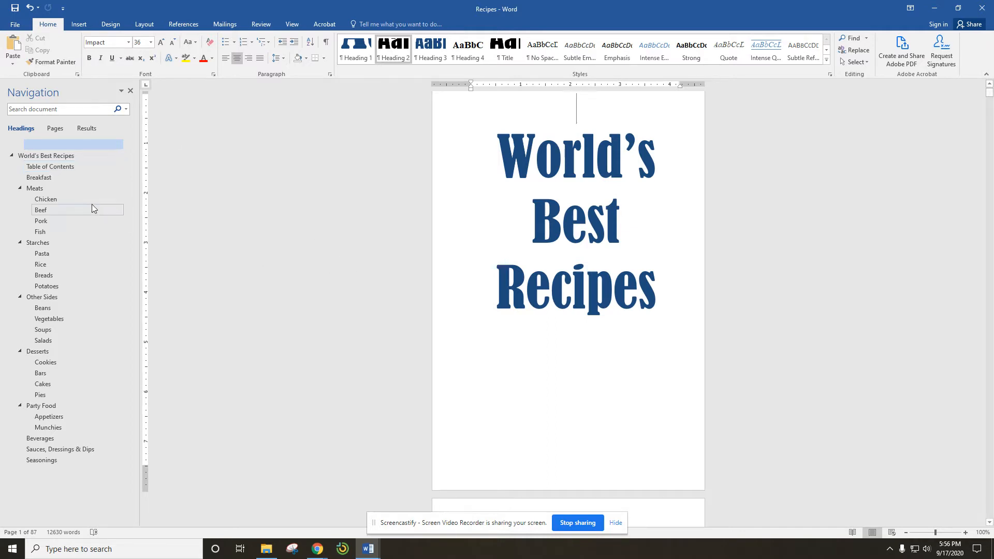
left_click(276, 304)
left_click(41, 168)
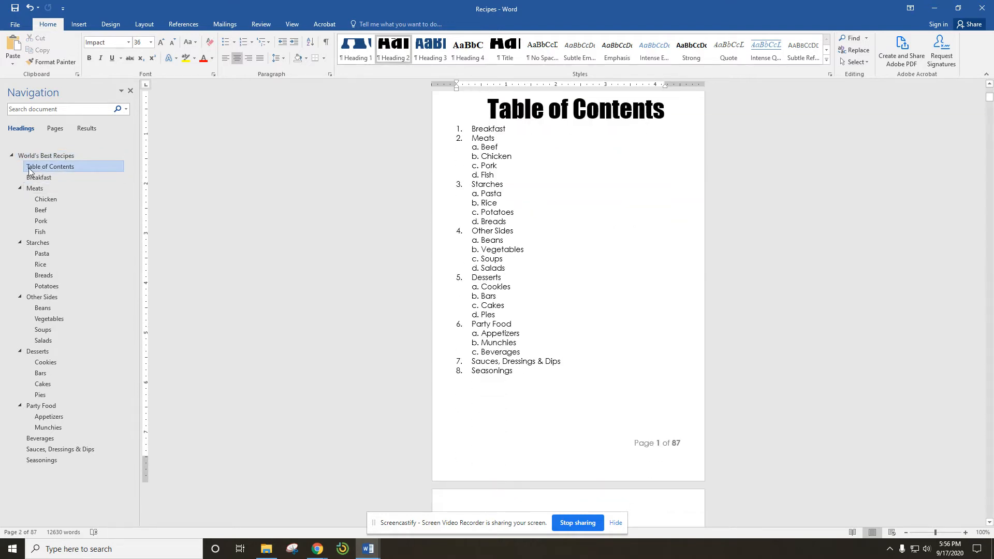
left_click(32, 178)
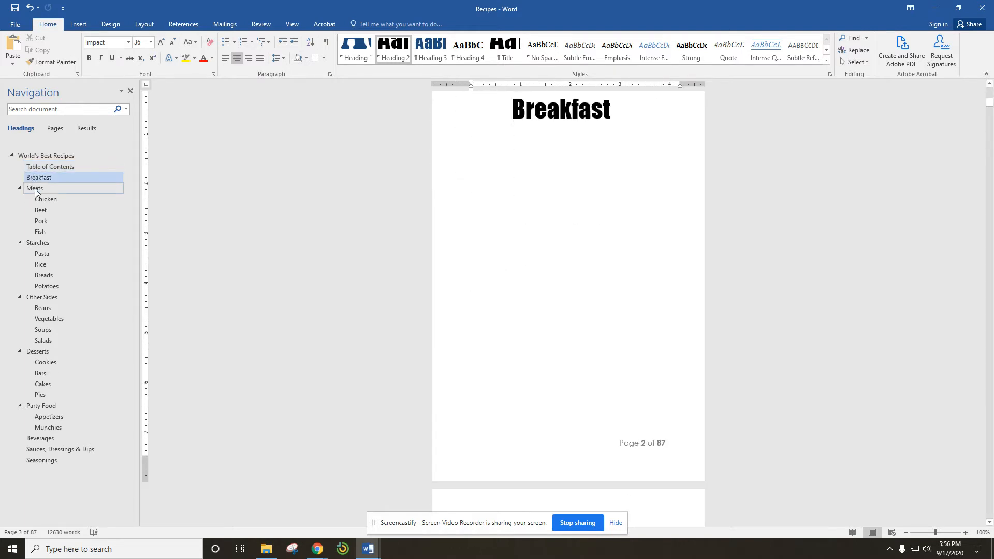
left_click(35, 189)
left_click(30, 243)
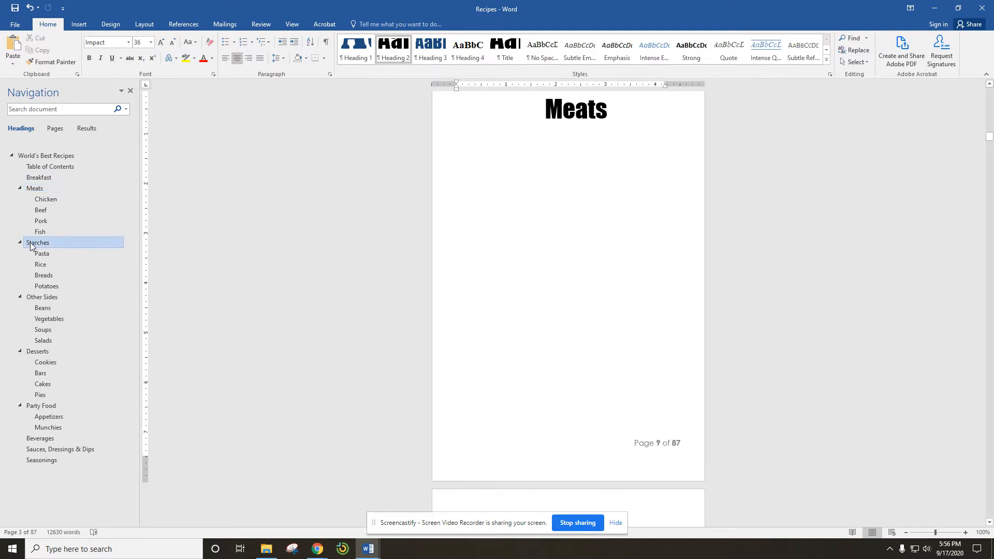
left_click(32, 297)
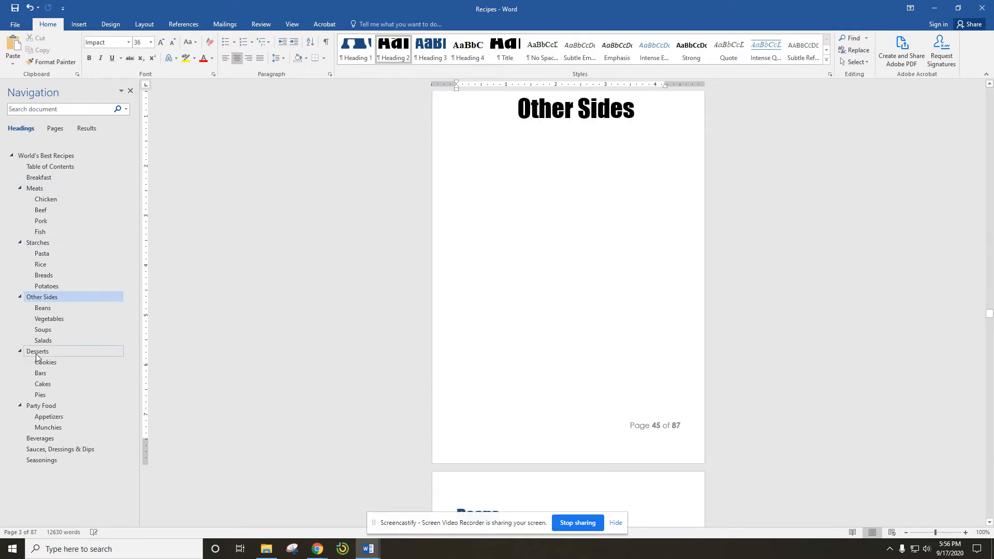
left_click(37, 354)
left_click(42, 406)
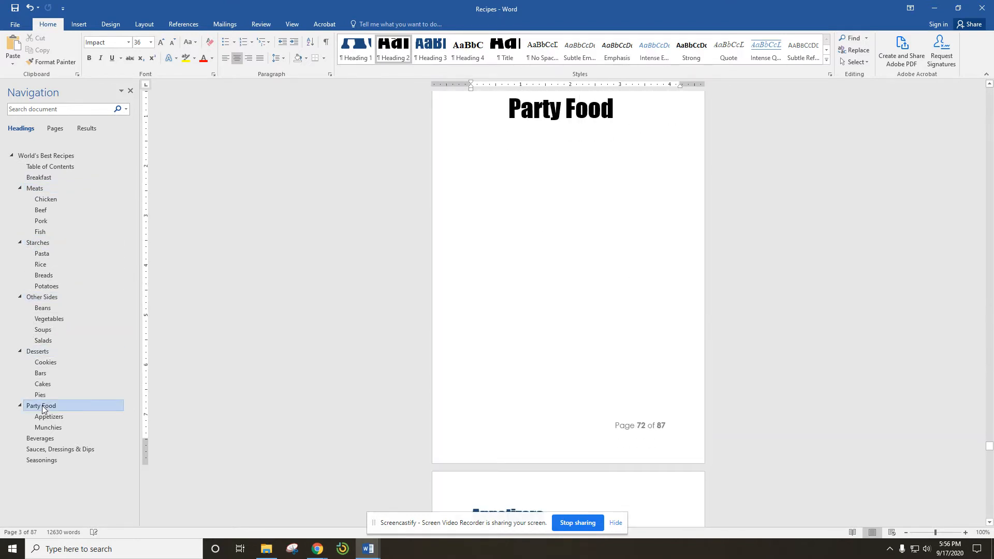
left_click(42, 438)
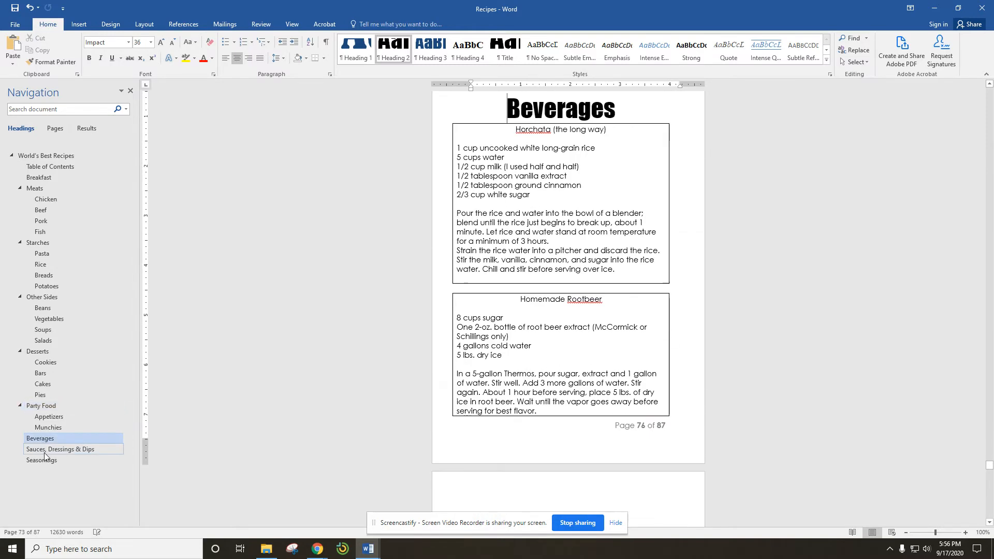
left_click(45, 450)
left_click(48, 461)
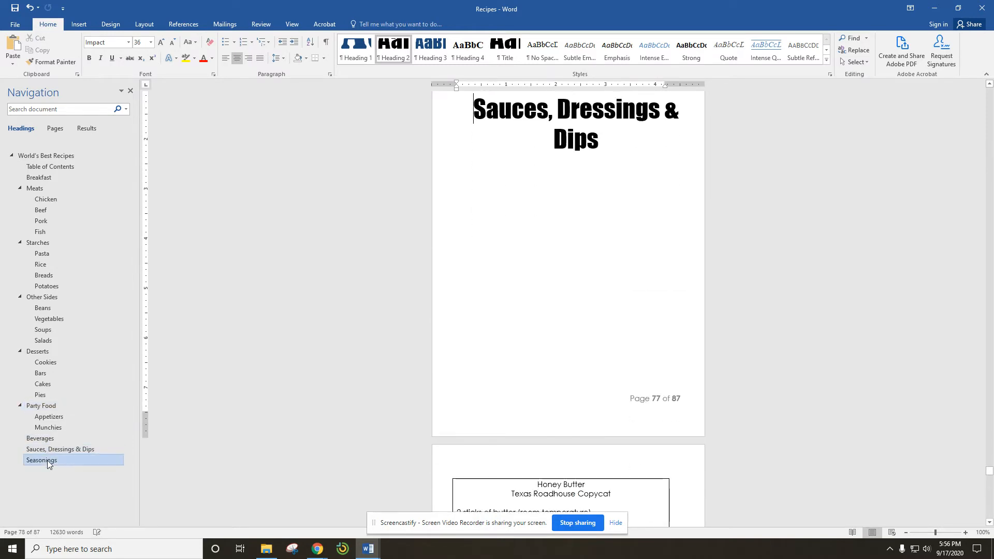
Demote the Beverages heading one level so it becomes a subheading of Party Food
left_click(41, 440)
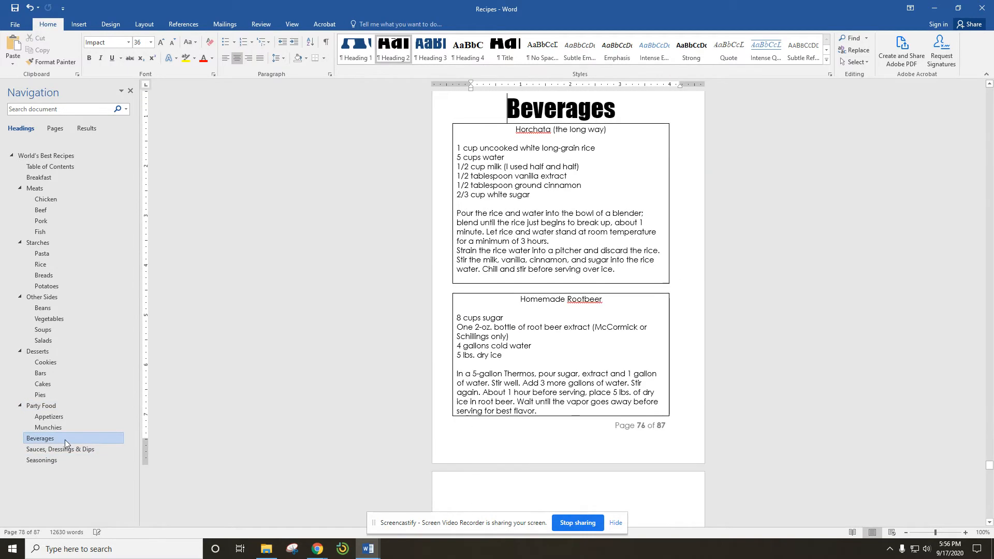
right_click(59, 439)
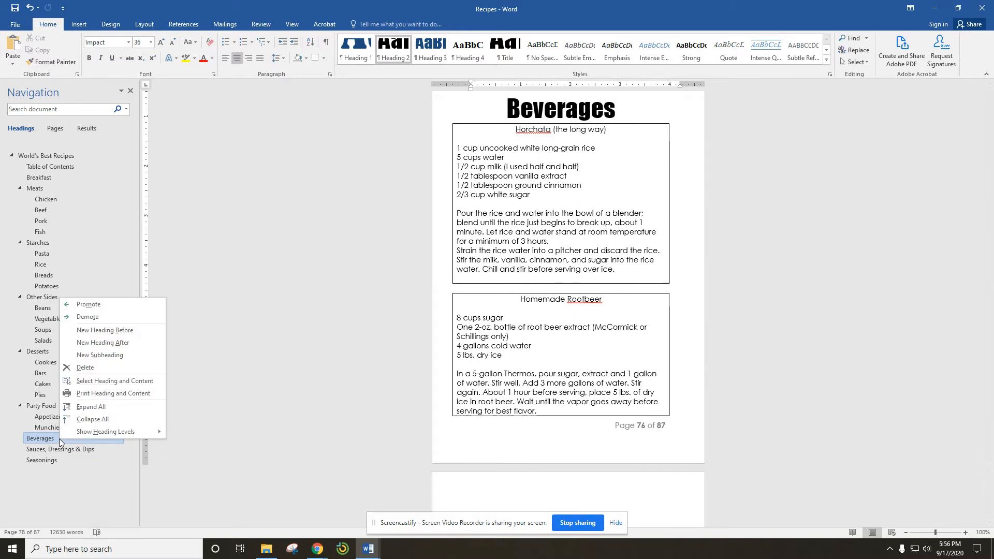
left_click(95, 317)
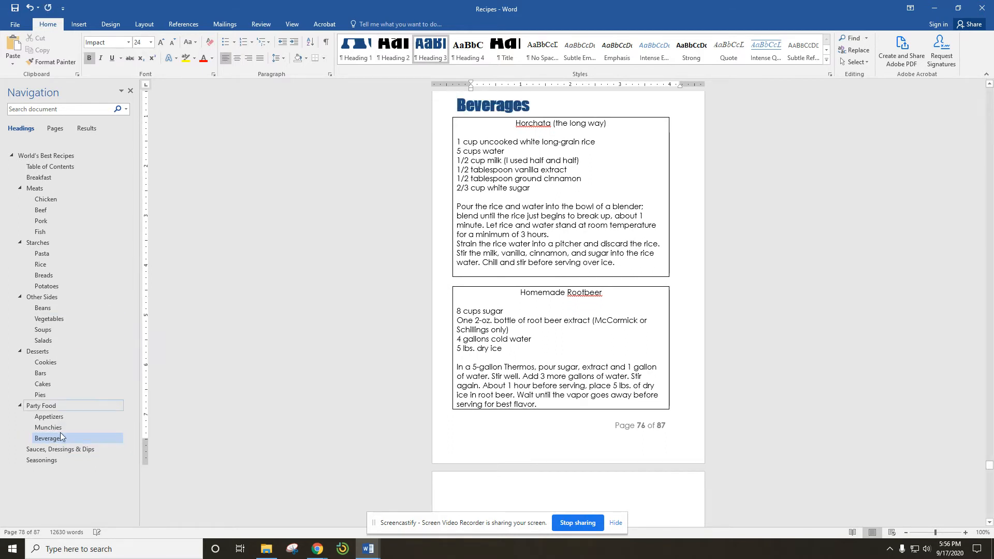
Check the Sauces, Dressings & Dips and Seasonings headings, and go to the Desserts section page
left_click(55, 452)
left_click(45, 463)
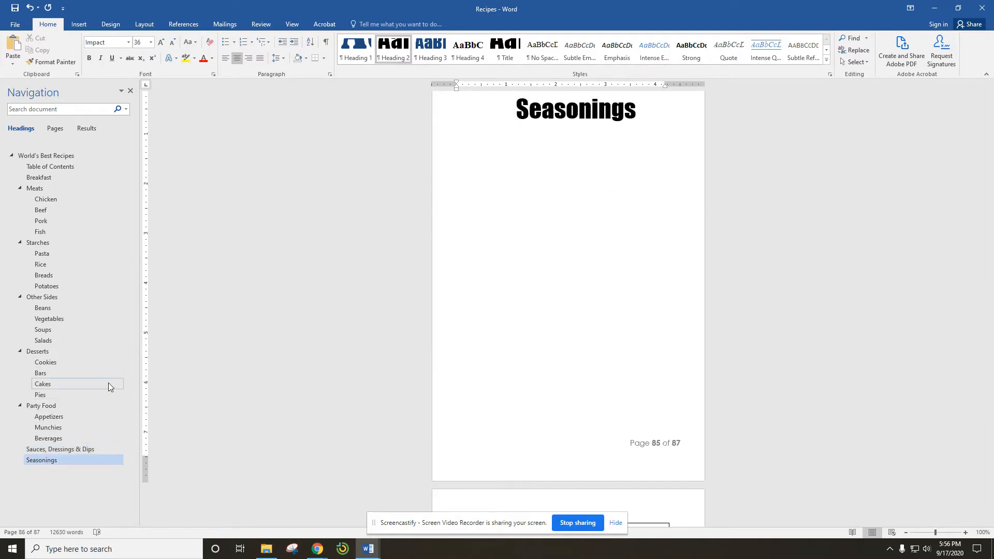
left_click(36, 352)
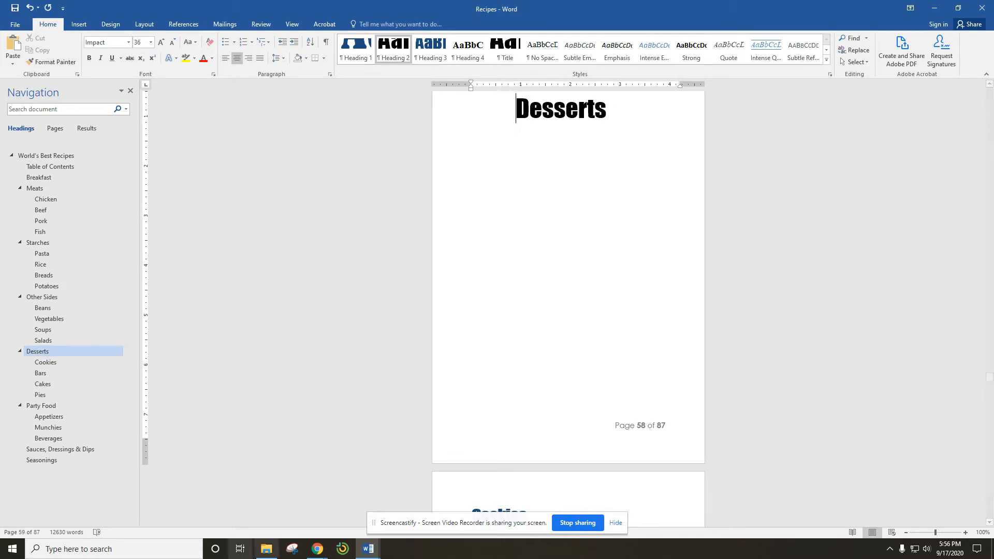
Switch to Chrome and run a Google image search for "chocolate cake" in a new tab
left_click(320, 549)
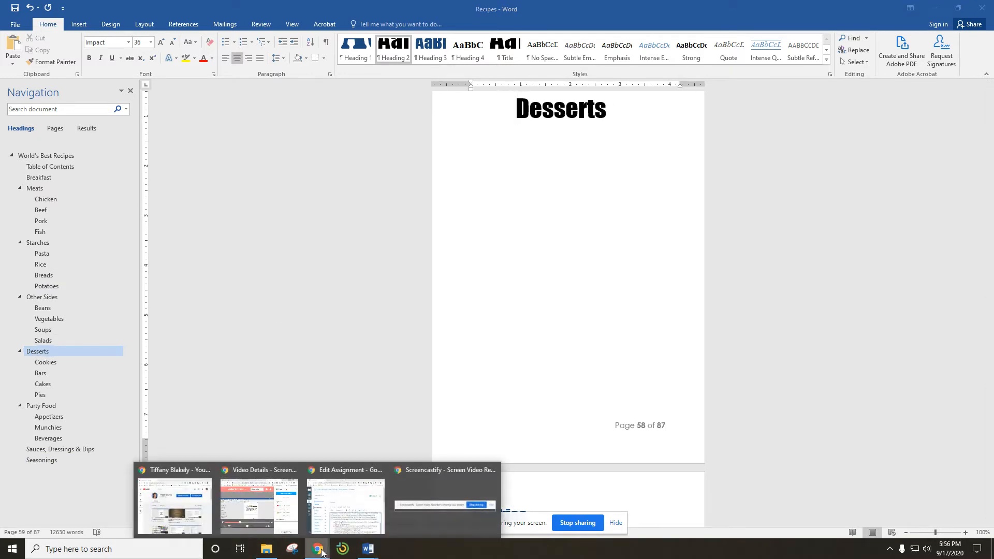
left_click(285, 503)
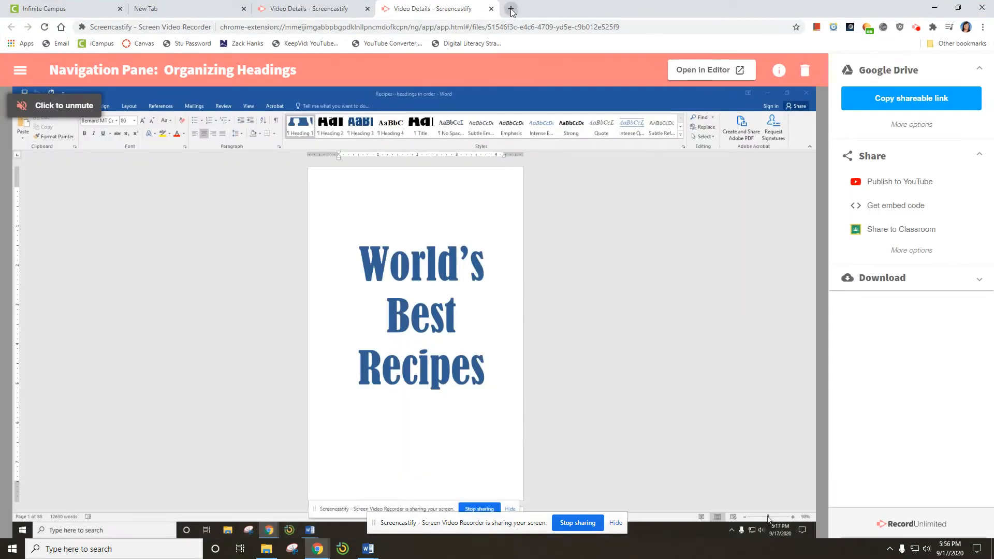
left_click(510, 9)
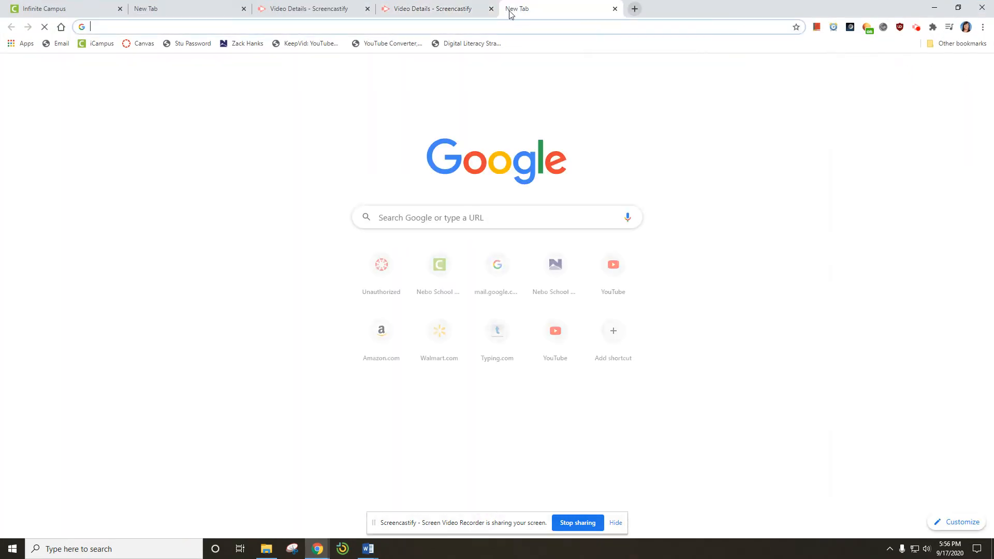
left_click(440, 27)
type("chocolate cake")
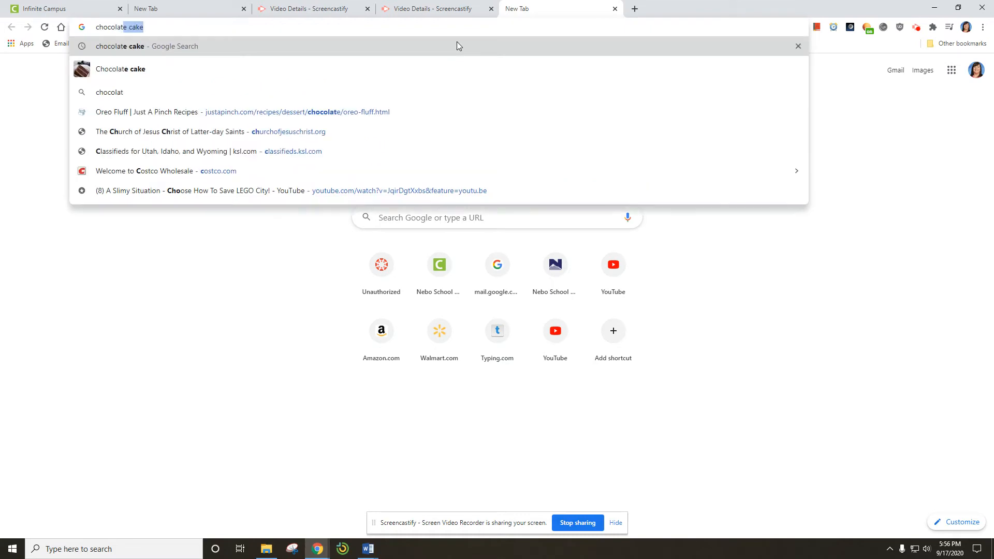
key("Return")
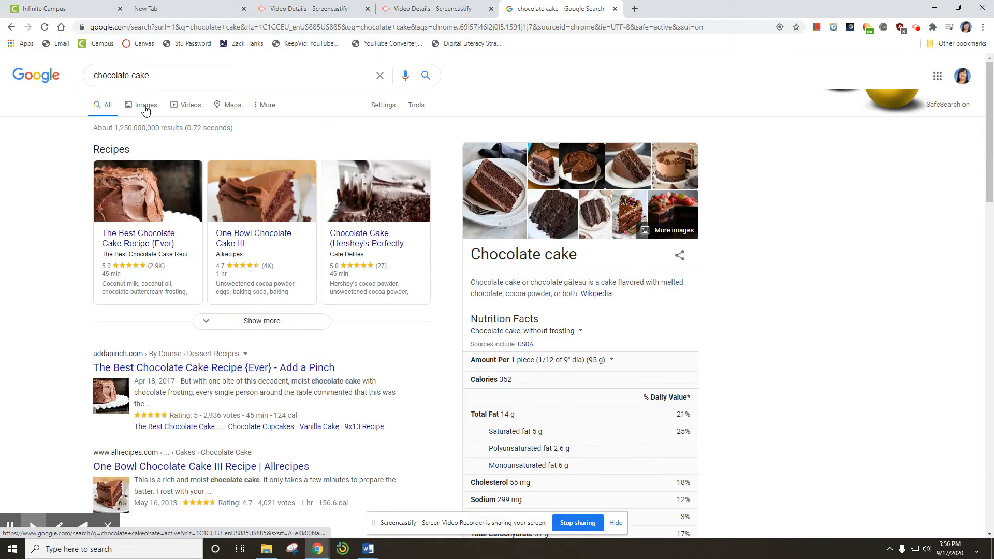
left_click(146, 108)
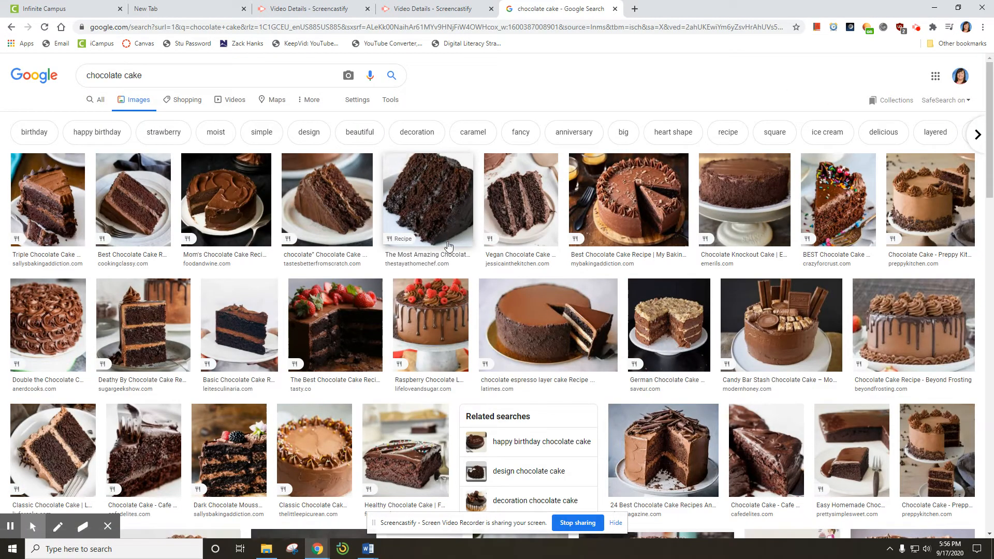
Open the Death By Chocolate Cake picture from Sugar Geek Show and copy the image
left_click(155, 329)
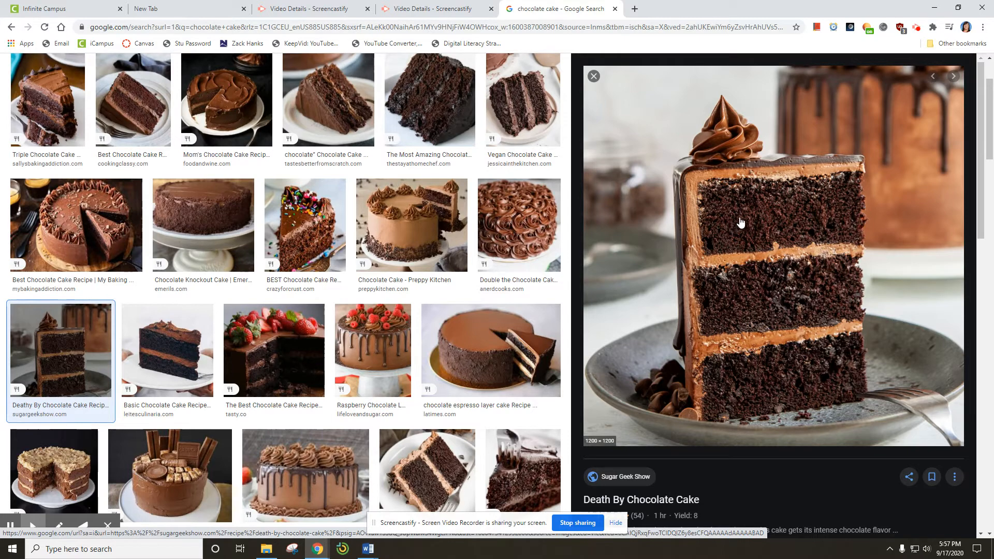
right_click(767, 224)
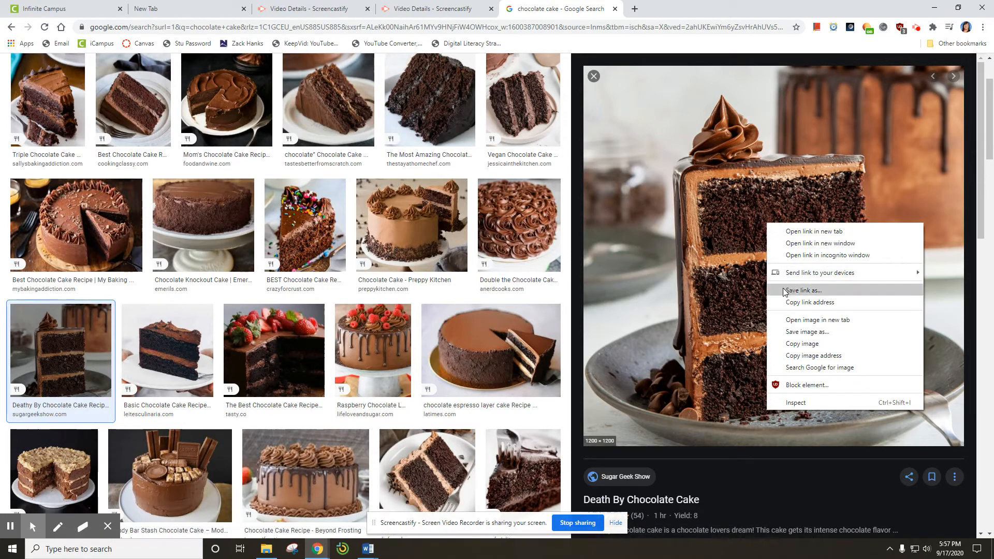
left_click(807, 346)
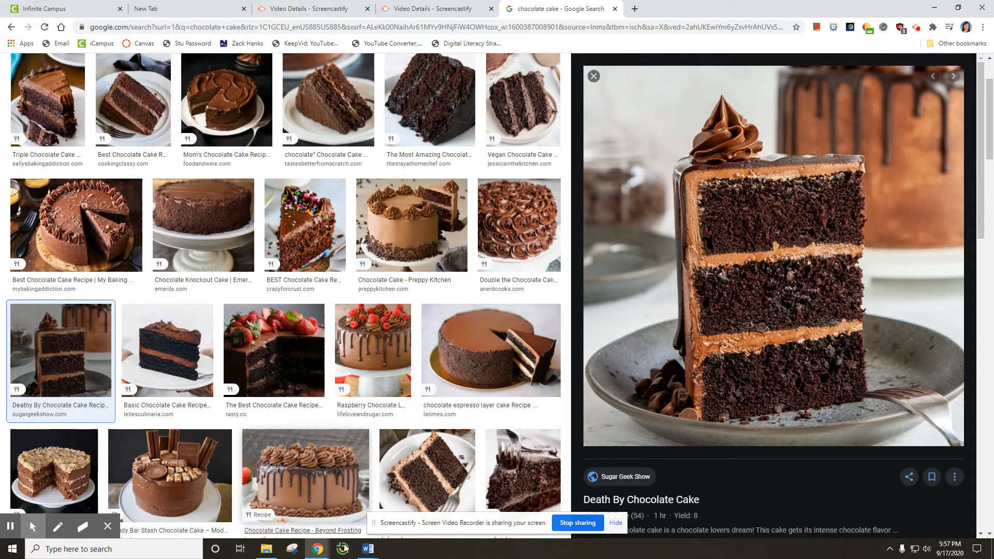
Switch to the Recipes document in Word and paste the copied cake picture below the Desserts heading
left_click(368, 549)
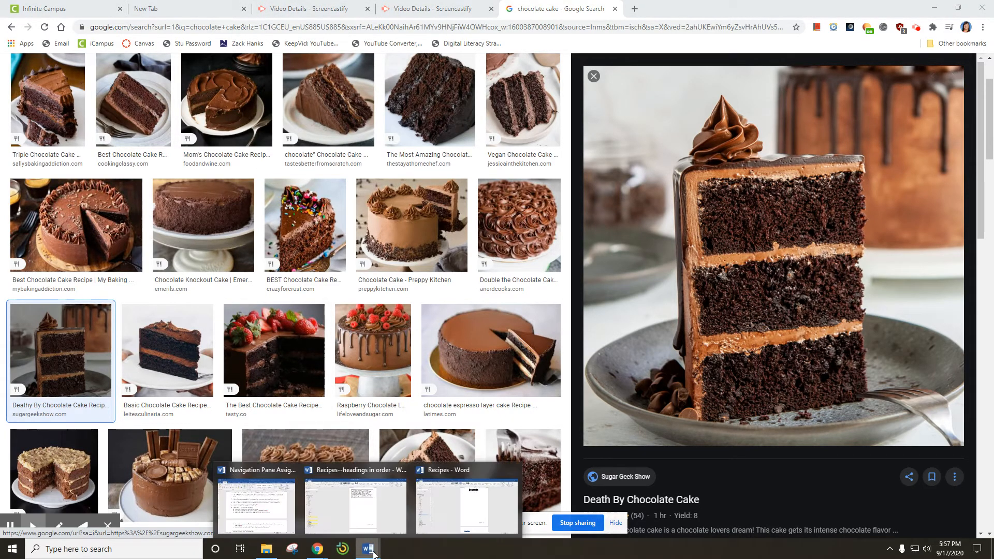
left_click(432, 516)
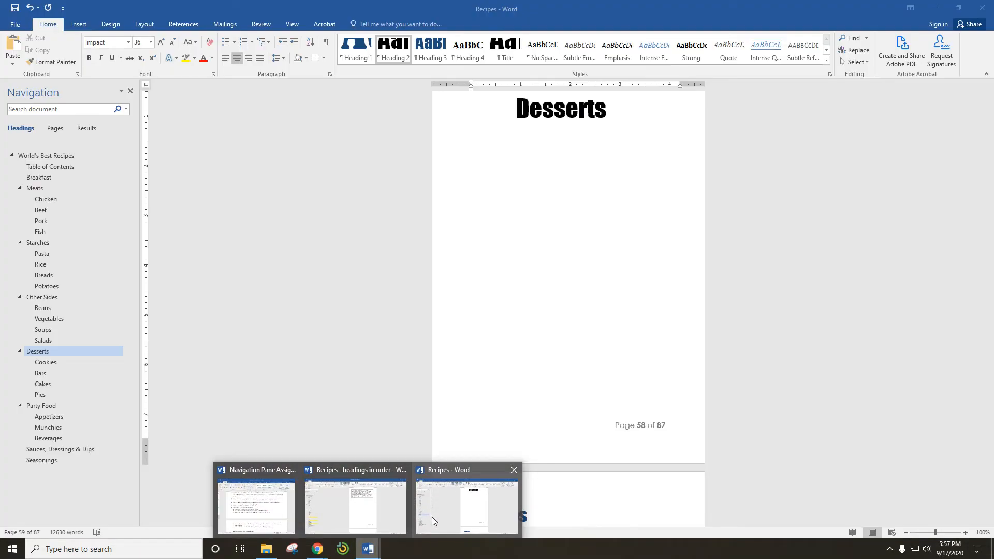
left_click(503, 187)
right_click(562, 165)
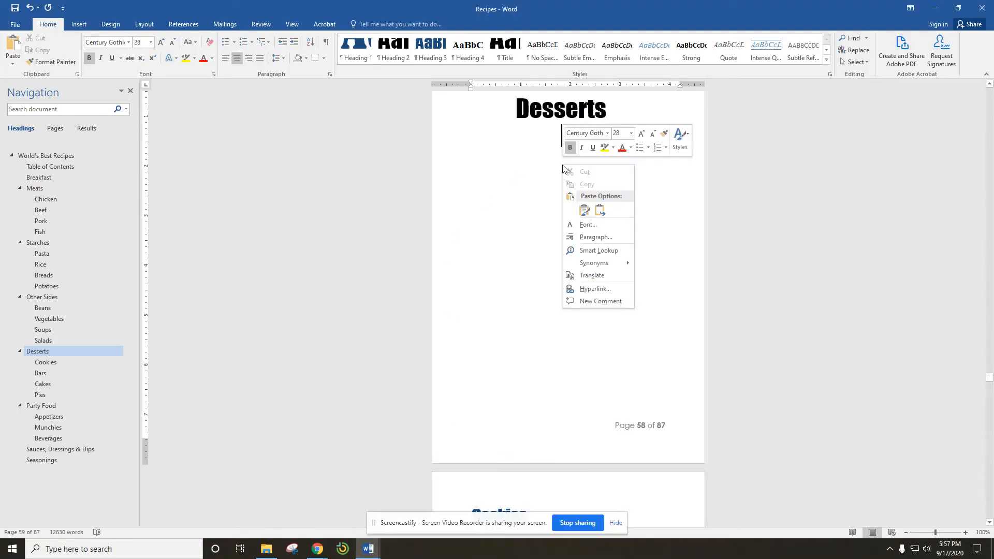
left_click(584, 211)
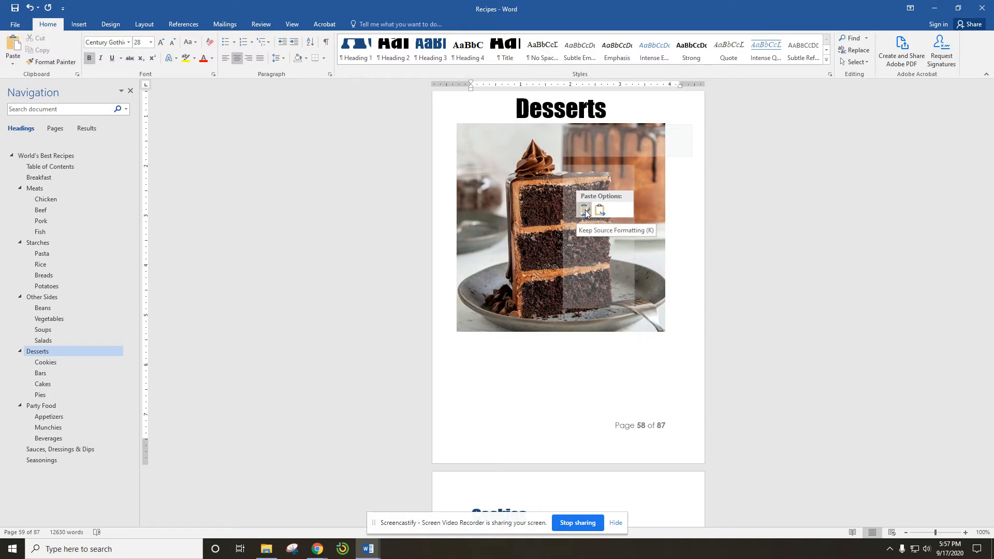
left_click(599, 212)
Try to move the pasted cake picture freely on the Desserts page
left_click(583, 223)
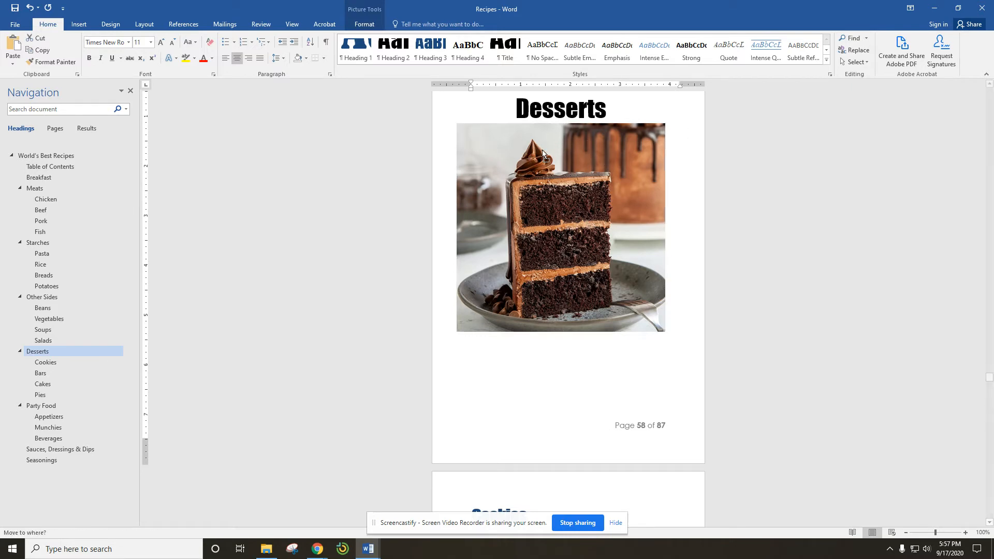
left_click_drag(542, 150, 630, 179)
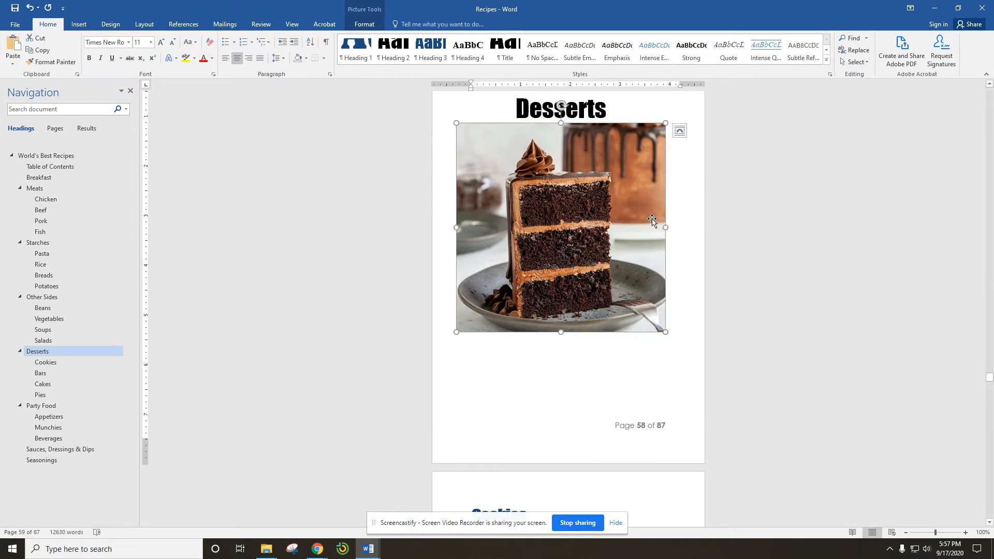
left_click_drag(625, 178, 632, 201)
Set the cake picture's text wrapping to Tight and move the picture below the Desserts heading
right_click(632, 224)
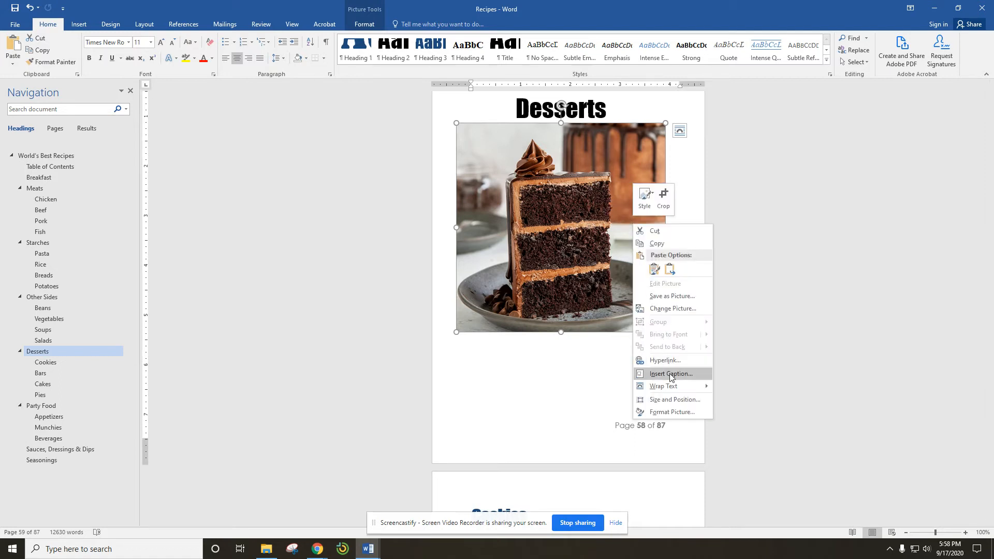
mouse_move(671, 387)
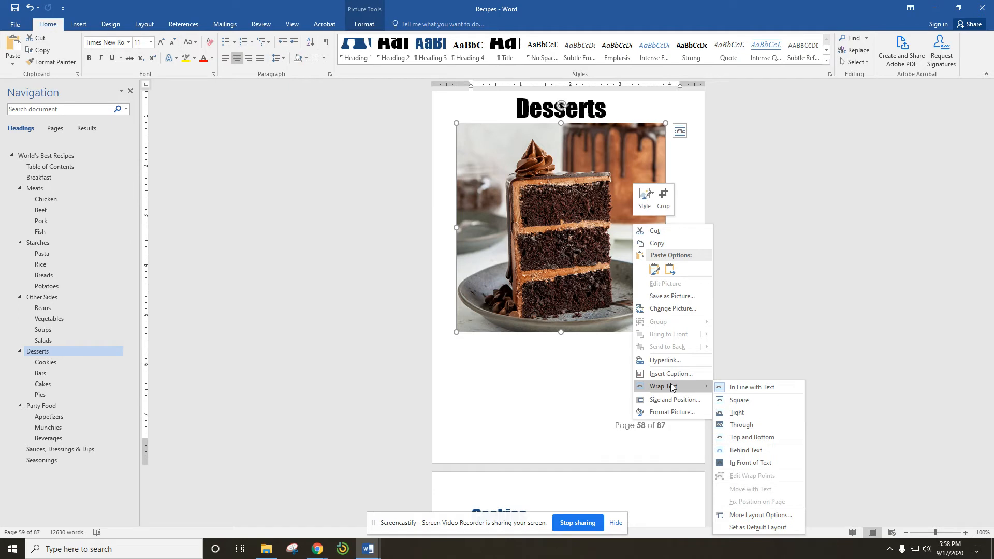
left_click(735, 389)
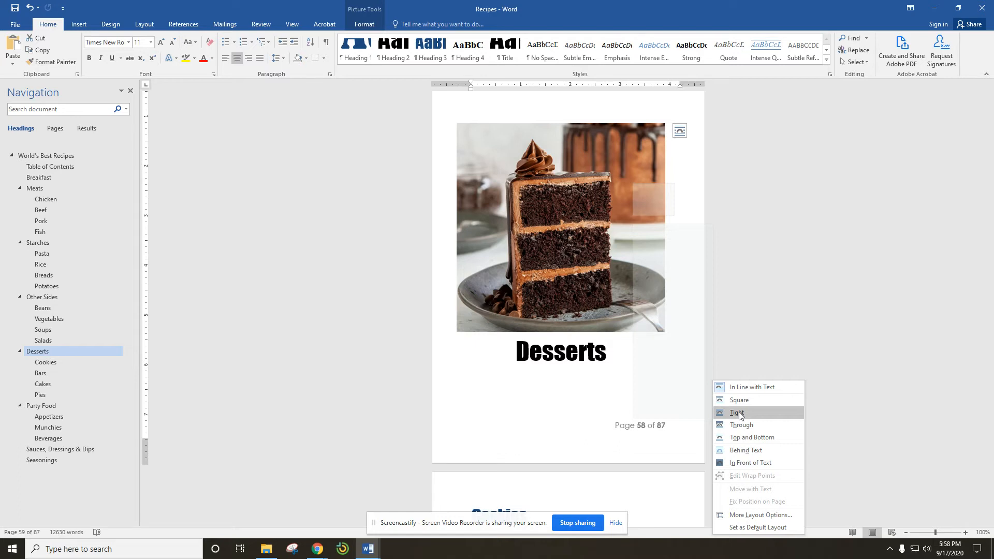
left_click(733, 412)
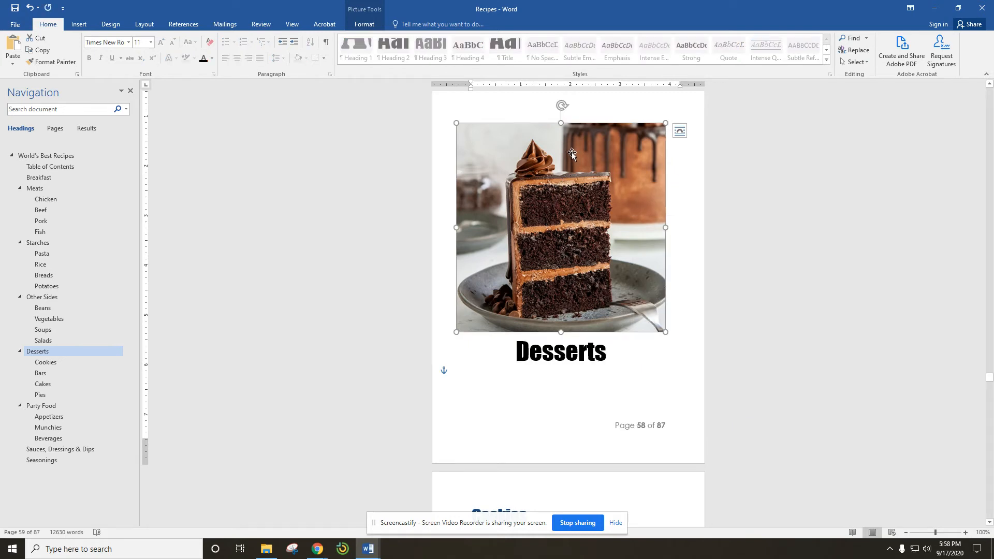
left_click_drag(564, 136, 569, 185)
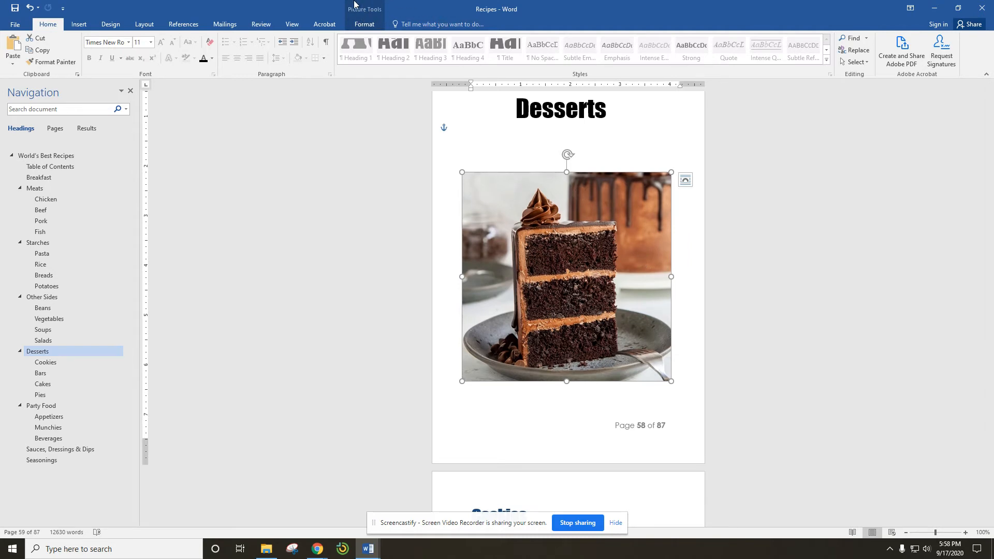
Set the cake picture's width to 4 inches
left_click(366, 29)
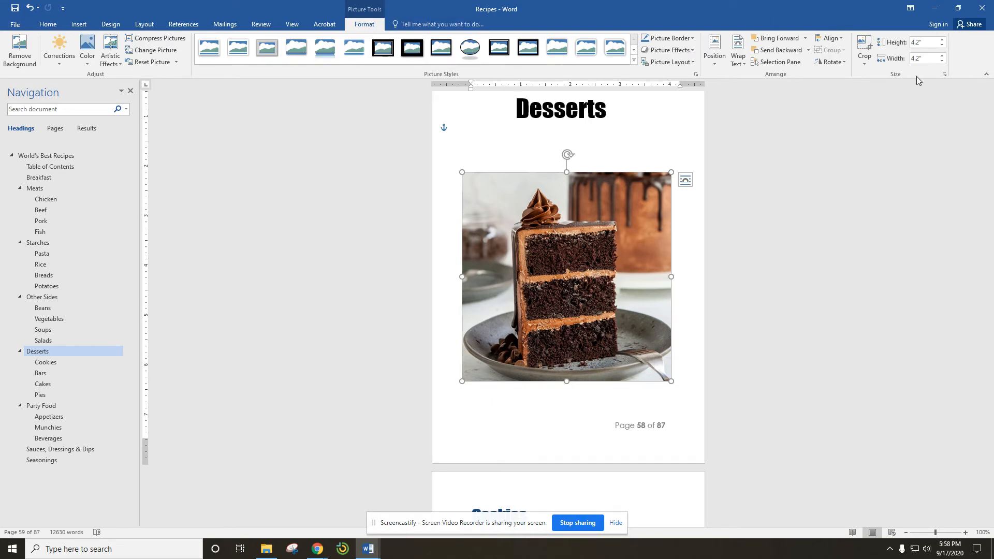
left_click(927, 60)
type("4")
key("Return")
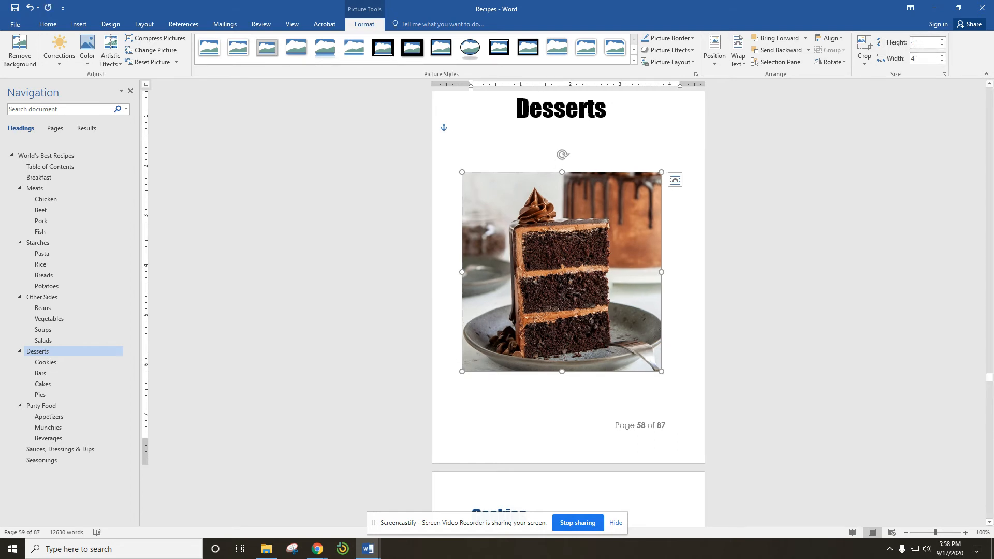
left_click(913, 43)
left_click(924, 57)
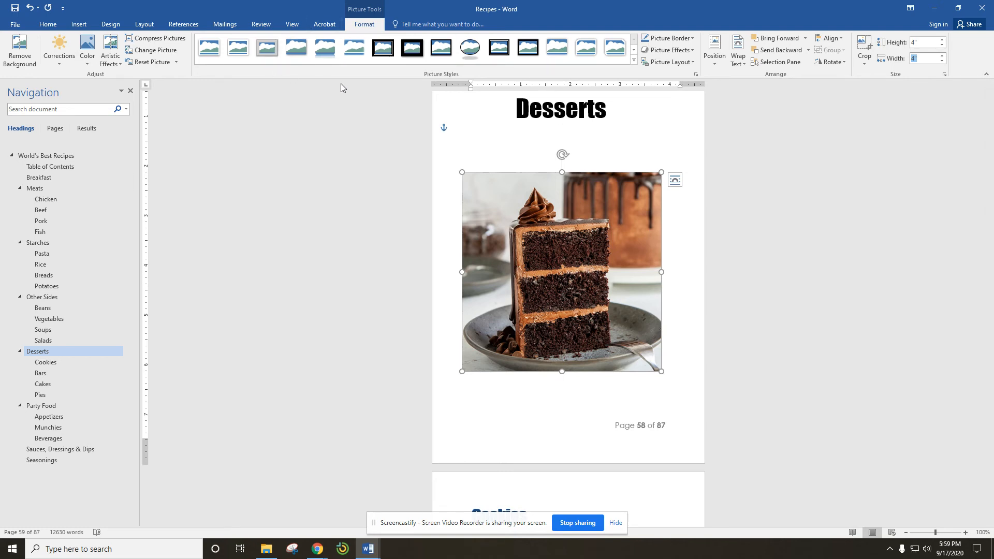
Apply the Reflected Rounded Rectangle picture style to the cake picture on the Desserts page
left_click(647, 237)
left_click(634, 62)
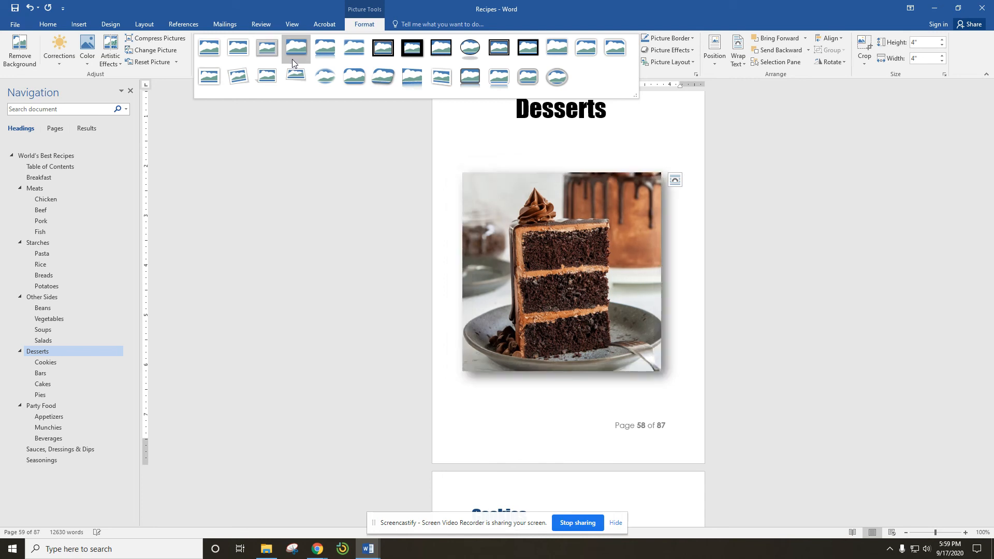
left_click(328, 50)
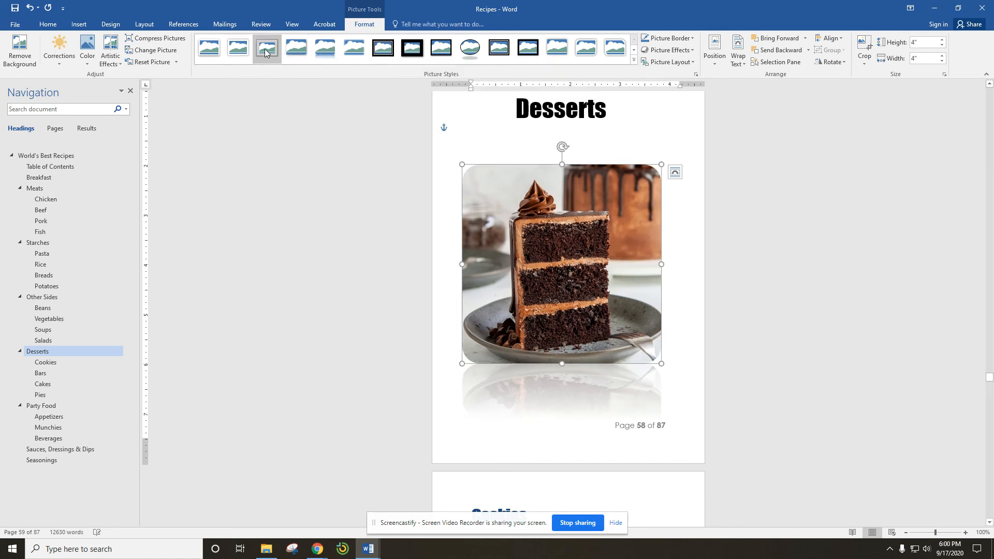
left_click(323, 56)
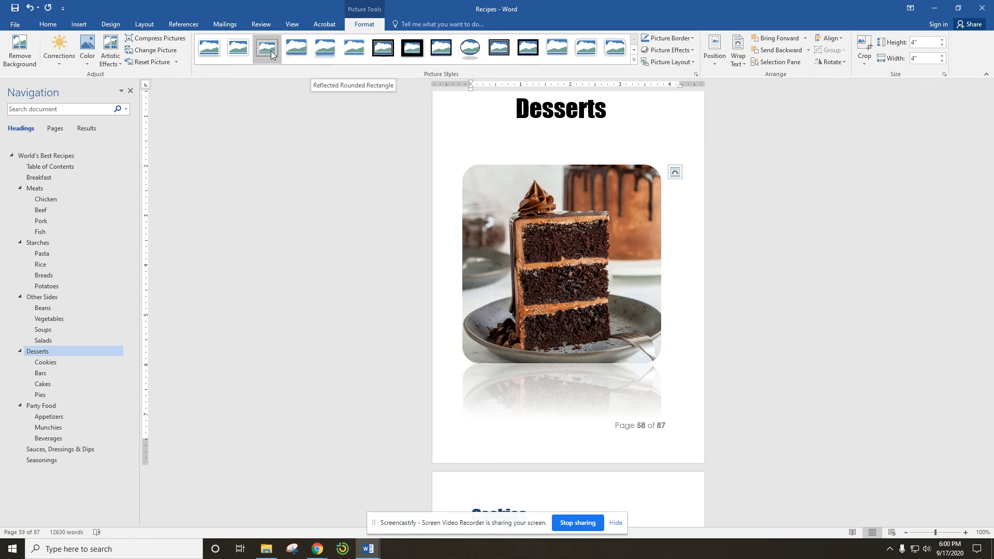
left_click(322, 56)
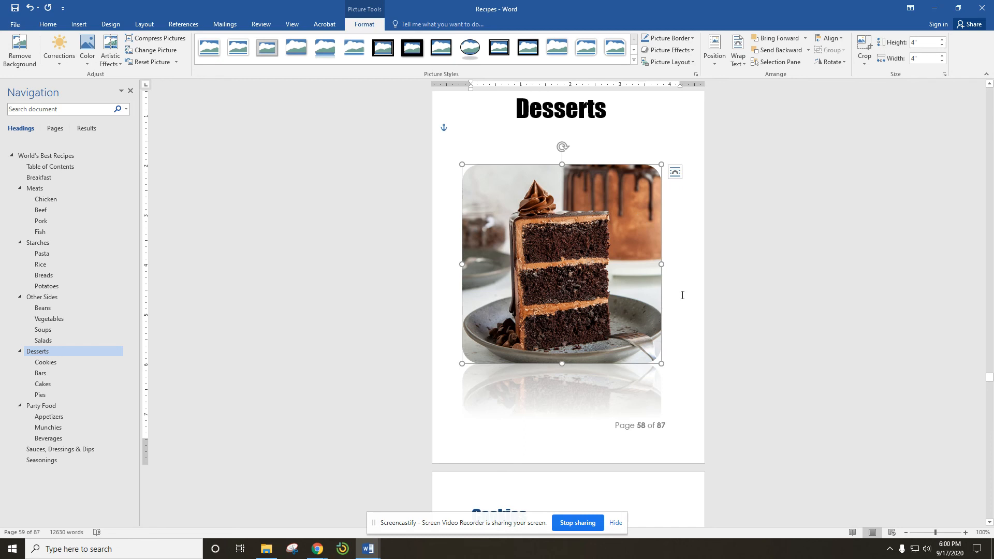
scroll(683, 293, "down", 5)
scroll(683, 294, "down", 1)
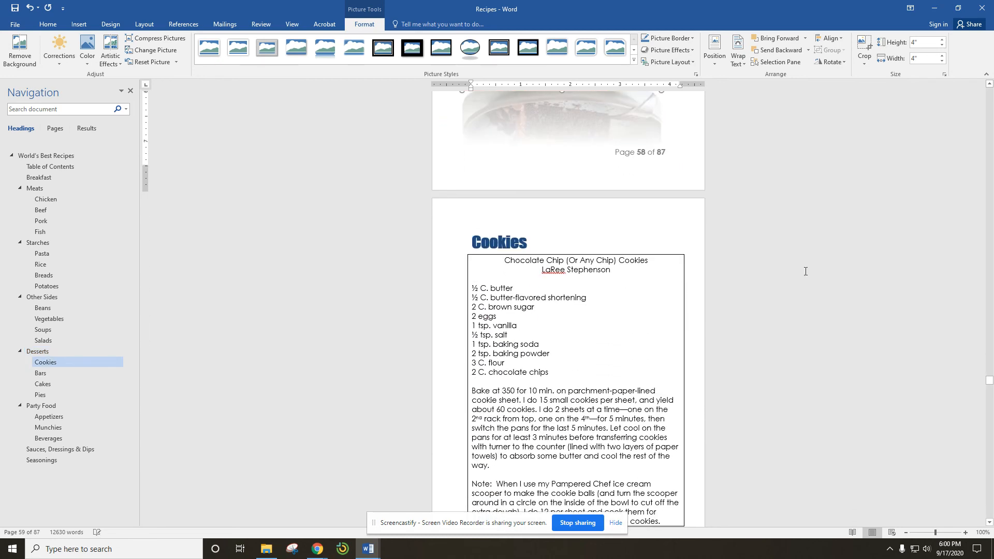